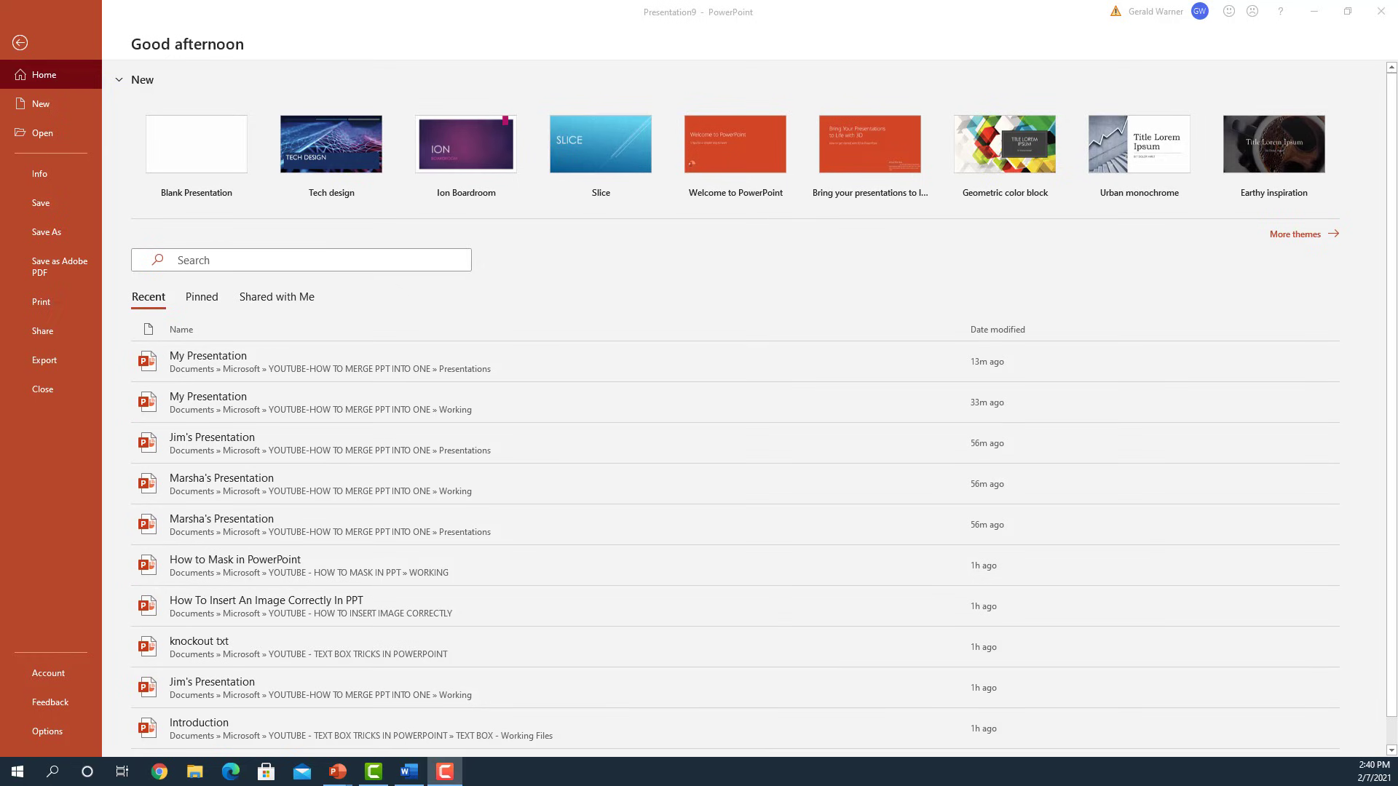
- Start a blank presentation, then open the three-slide 'My Presentation' from the Presentations folder
click(220, 144)
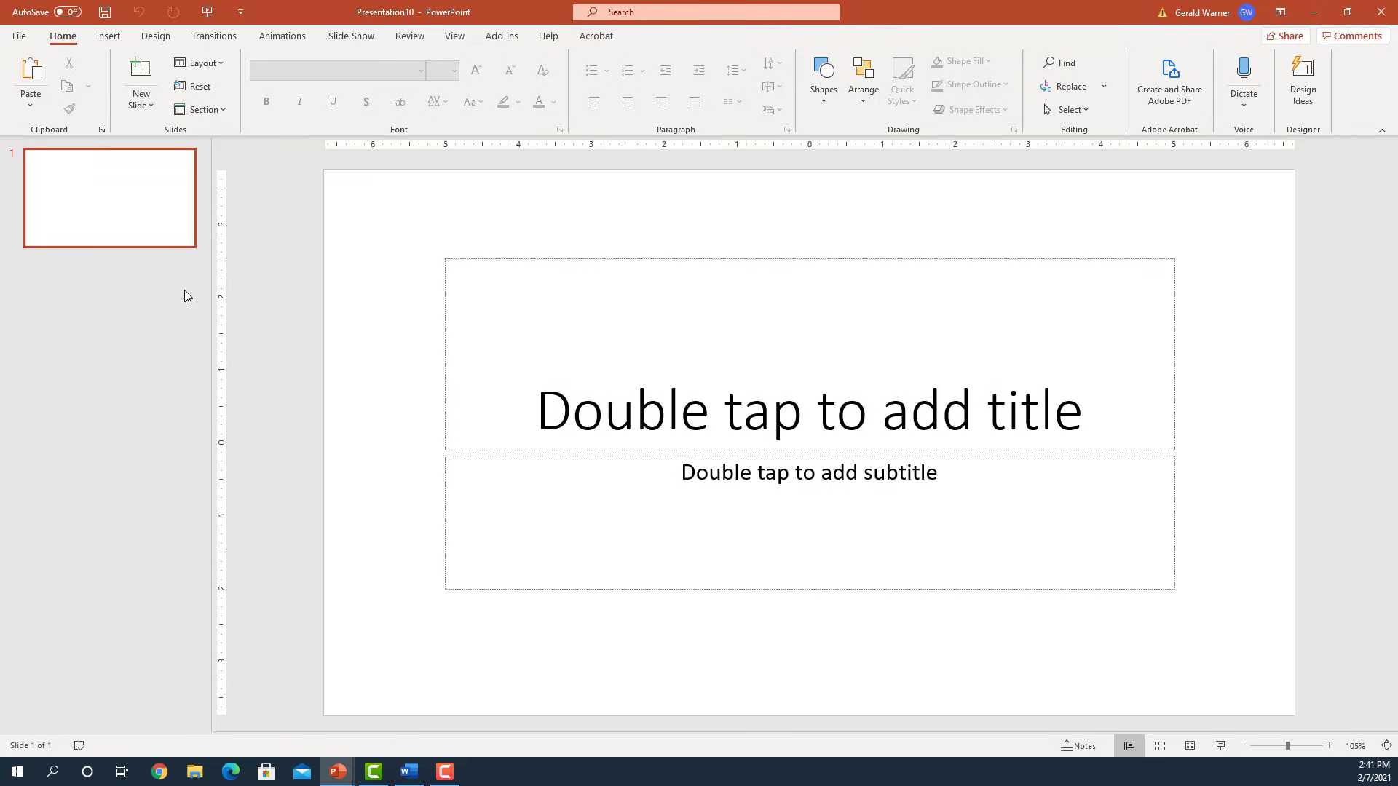
click(20, 37)
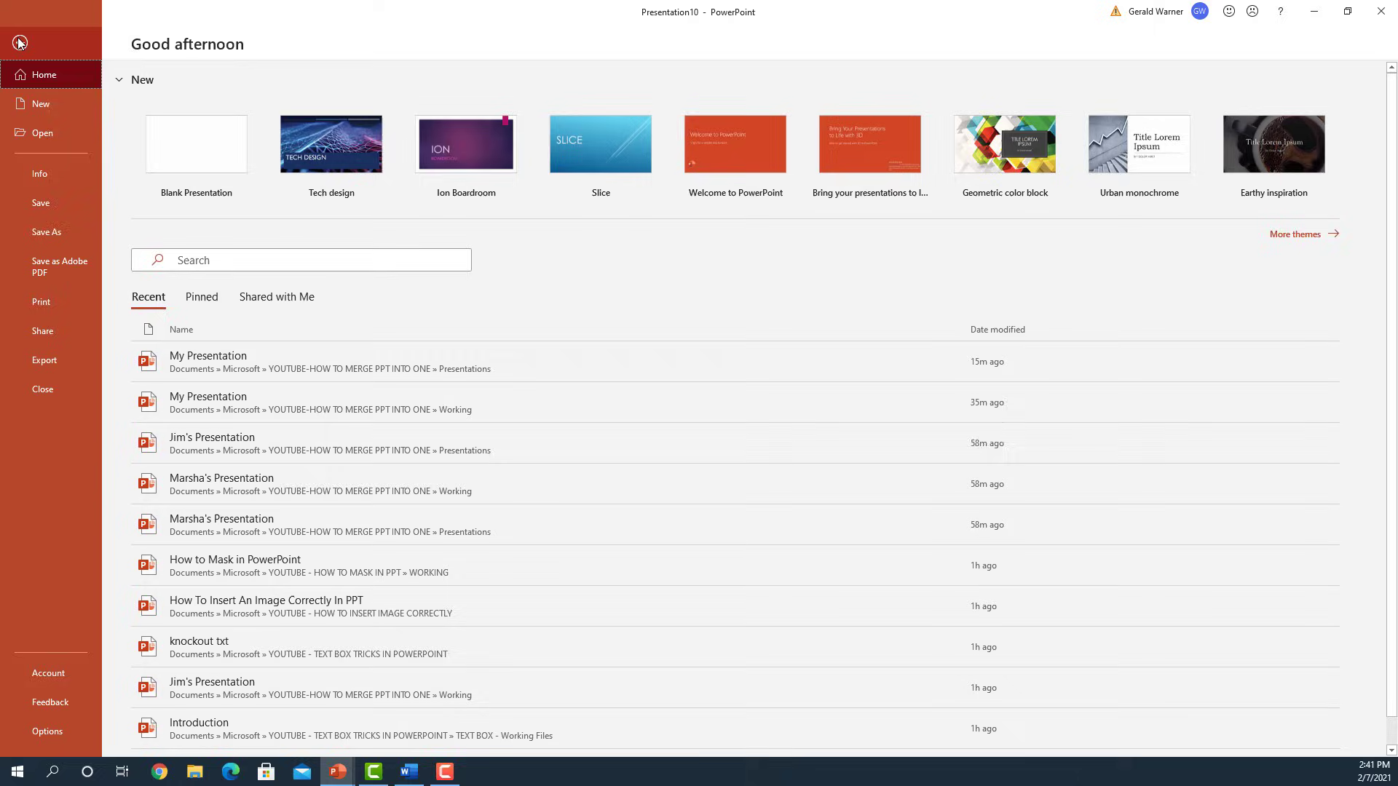
click(37, 132)
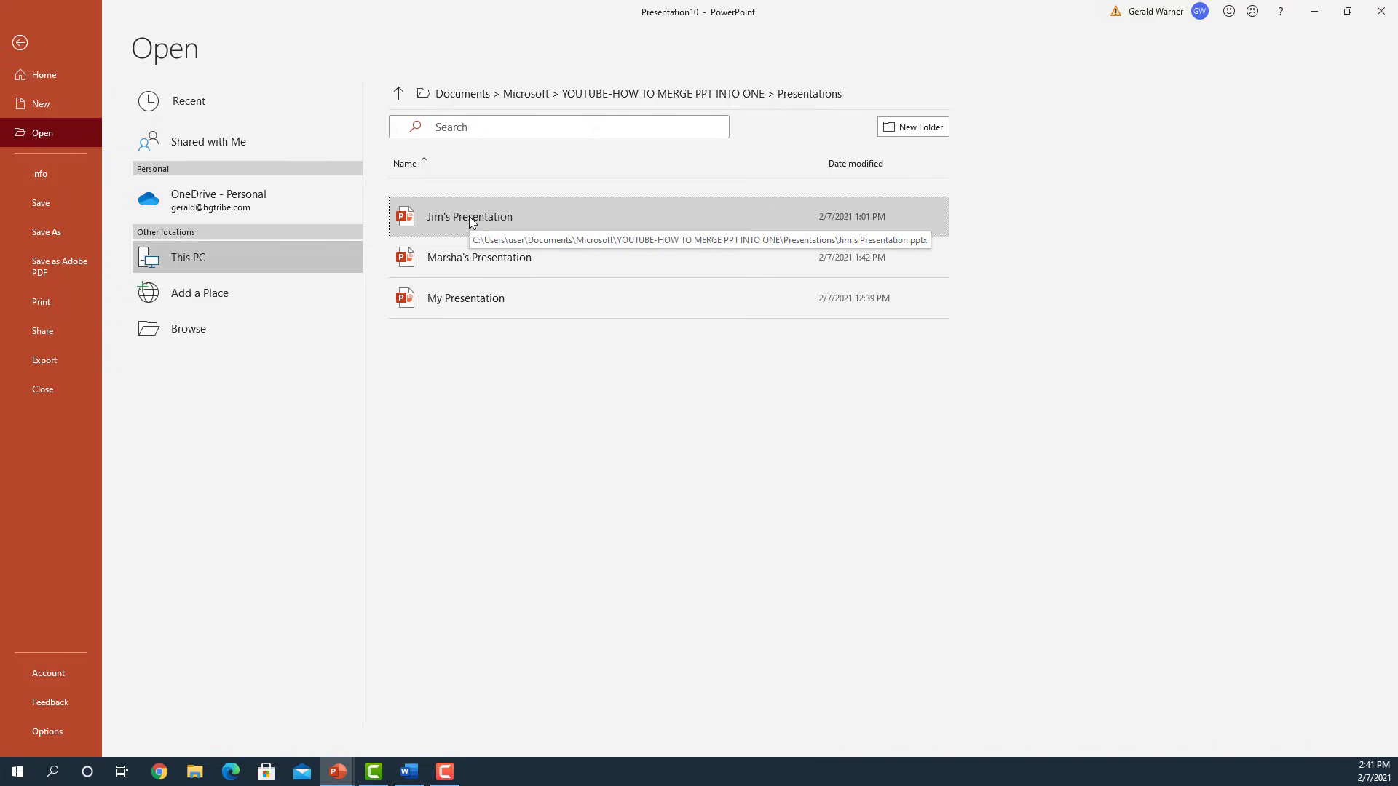
click(462, 301)
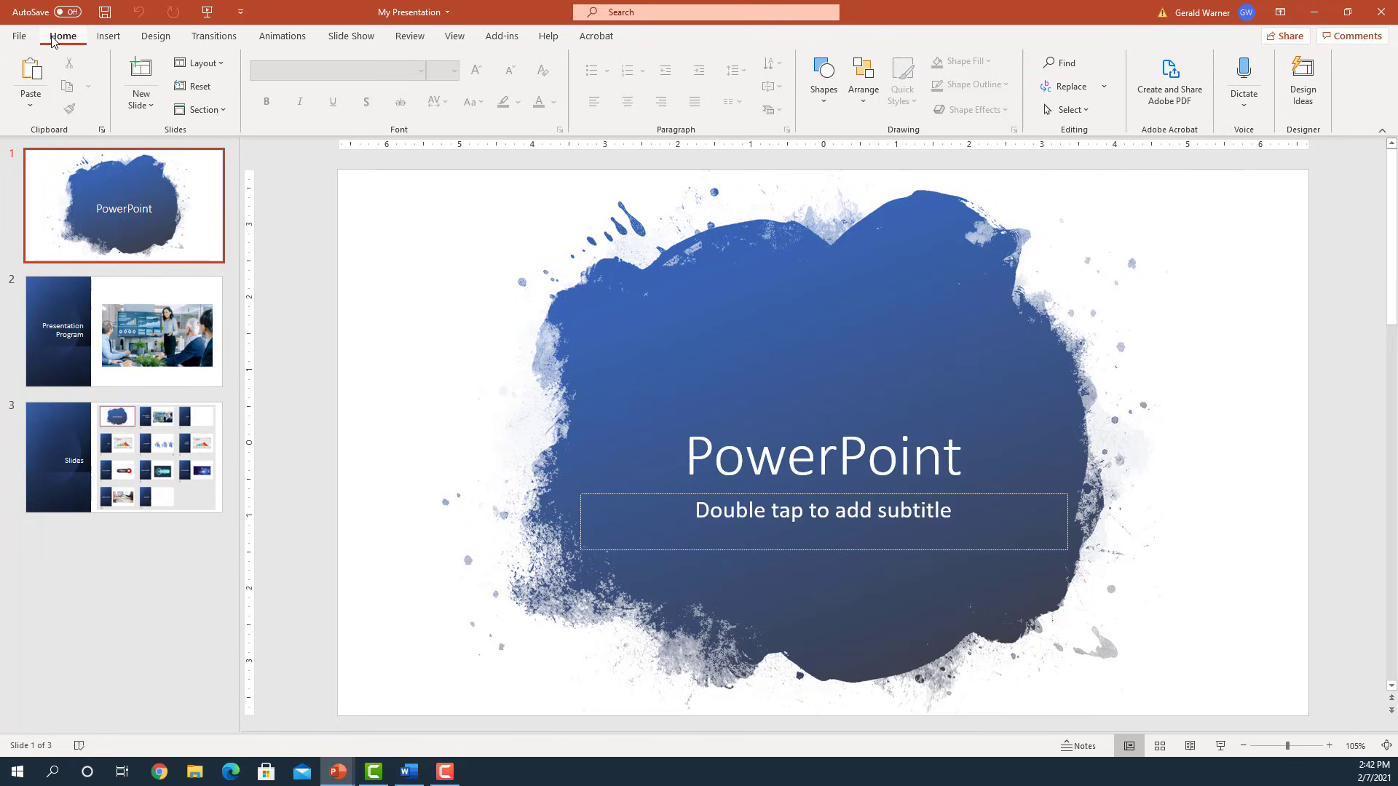
- Load Marsha's Presentation into the Reuse Slides pane to list its three slides
click(140, 106)
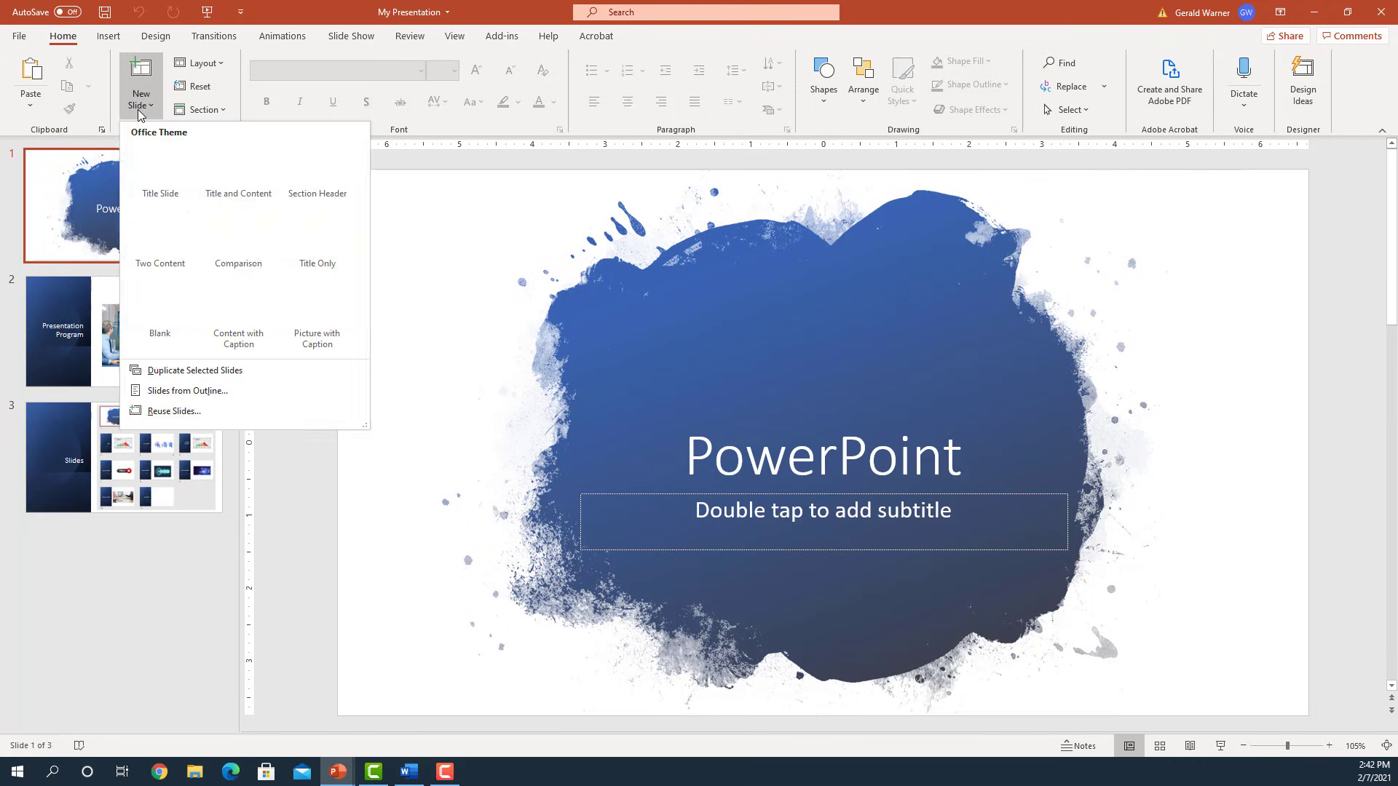
click(173, 412)
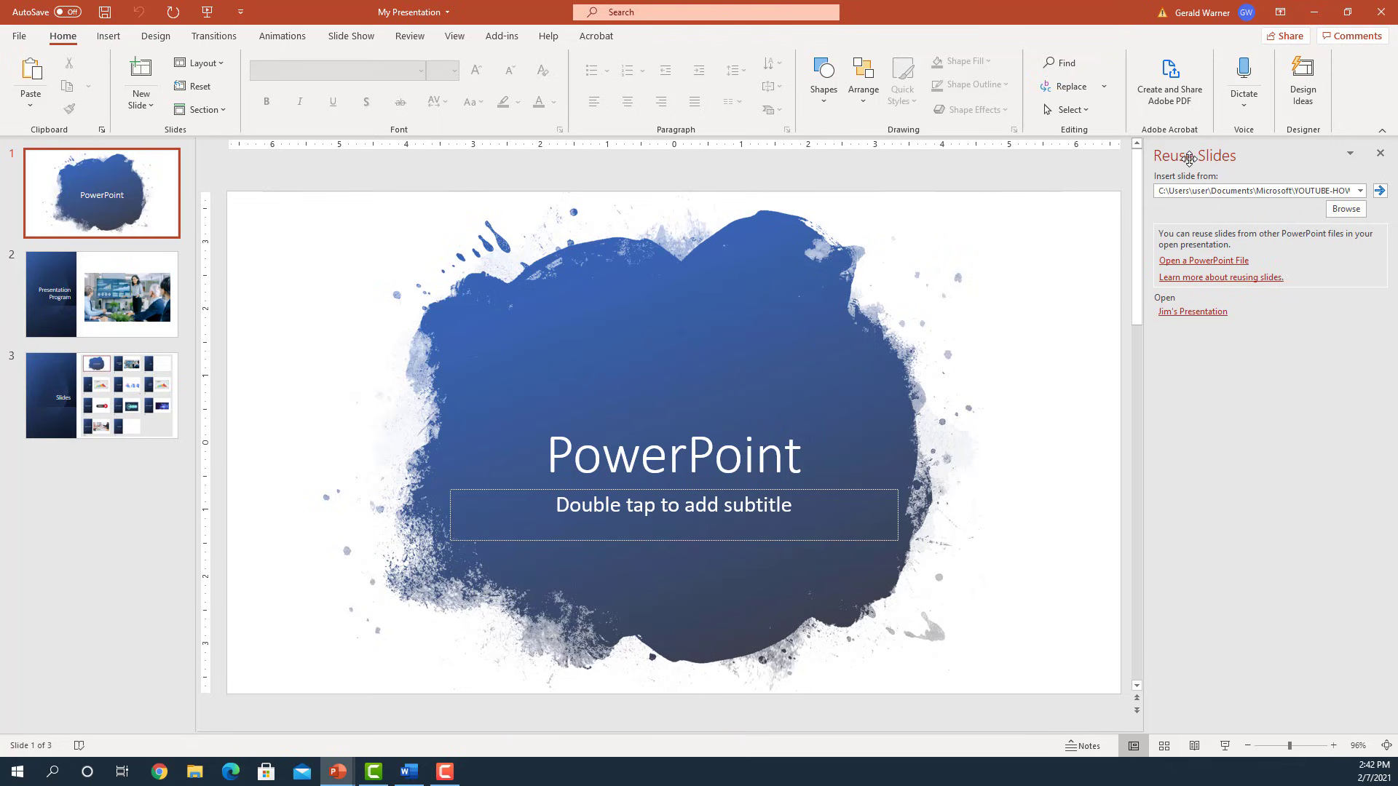
click(1349, 211)
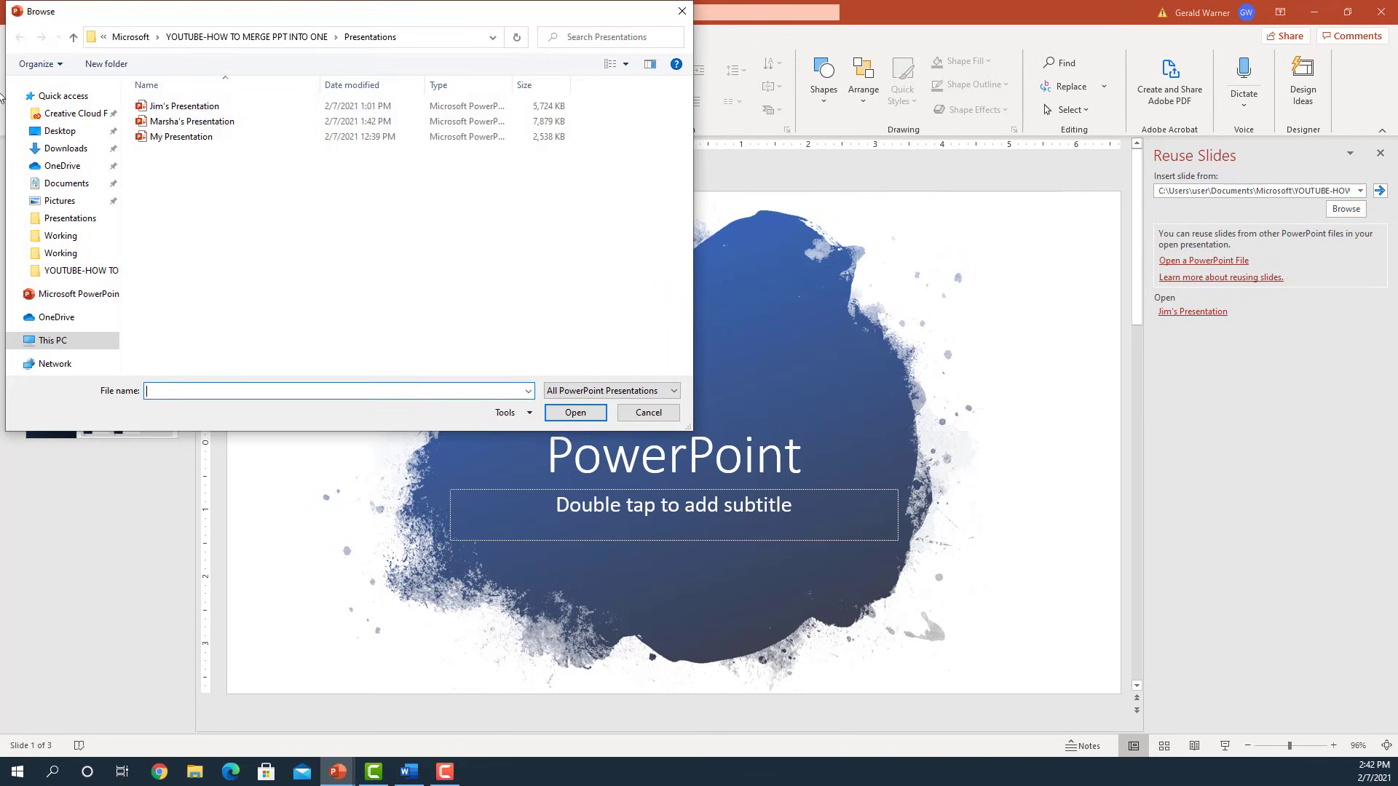
double_click(186, 120)
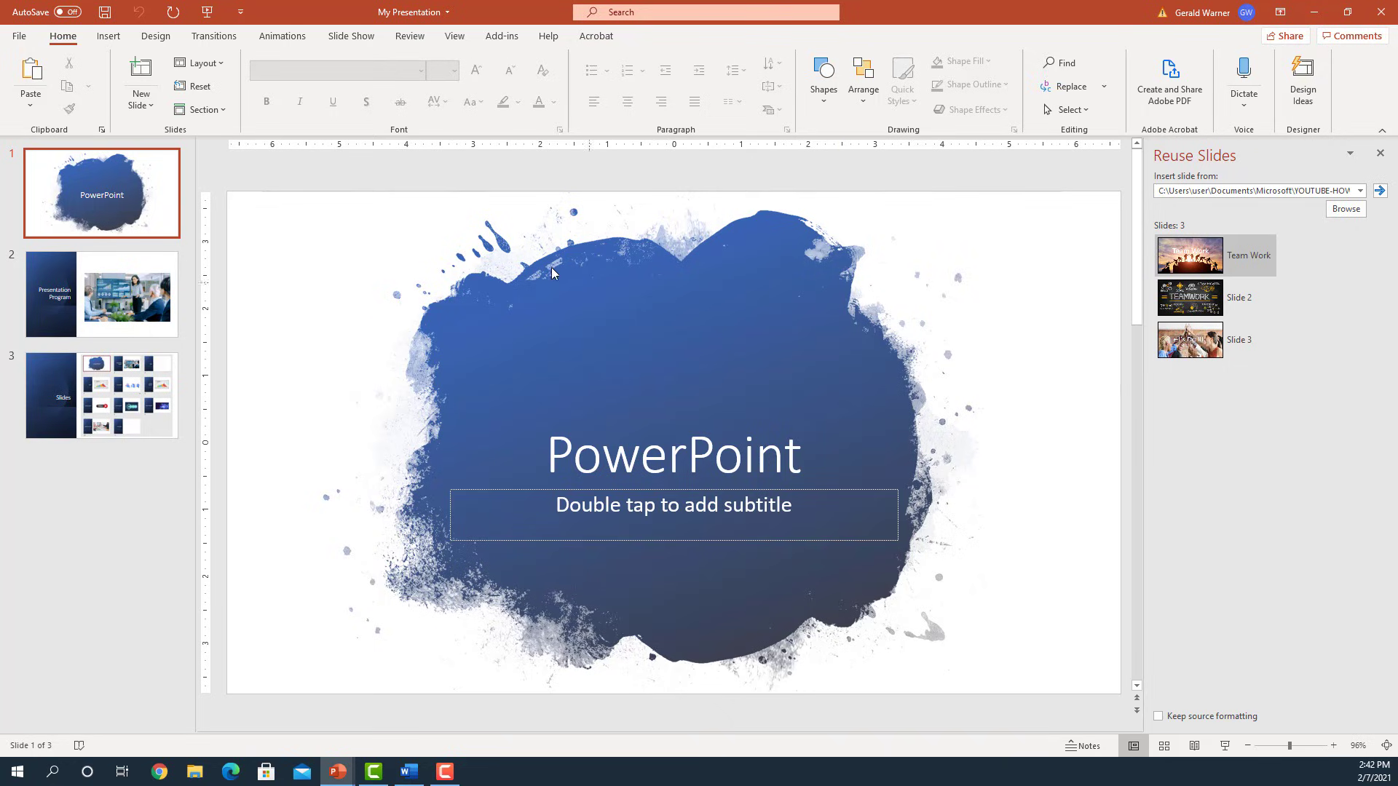
click(100, 386)
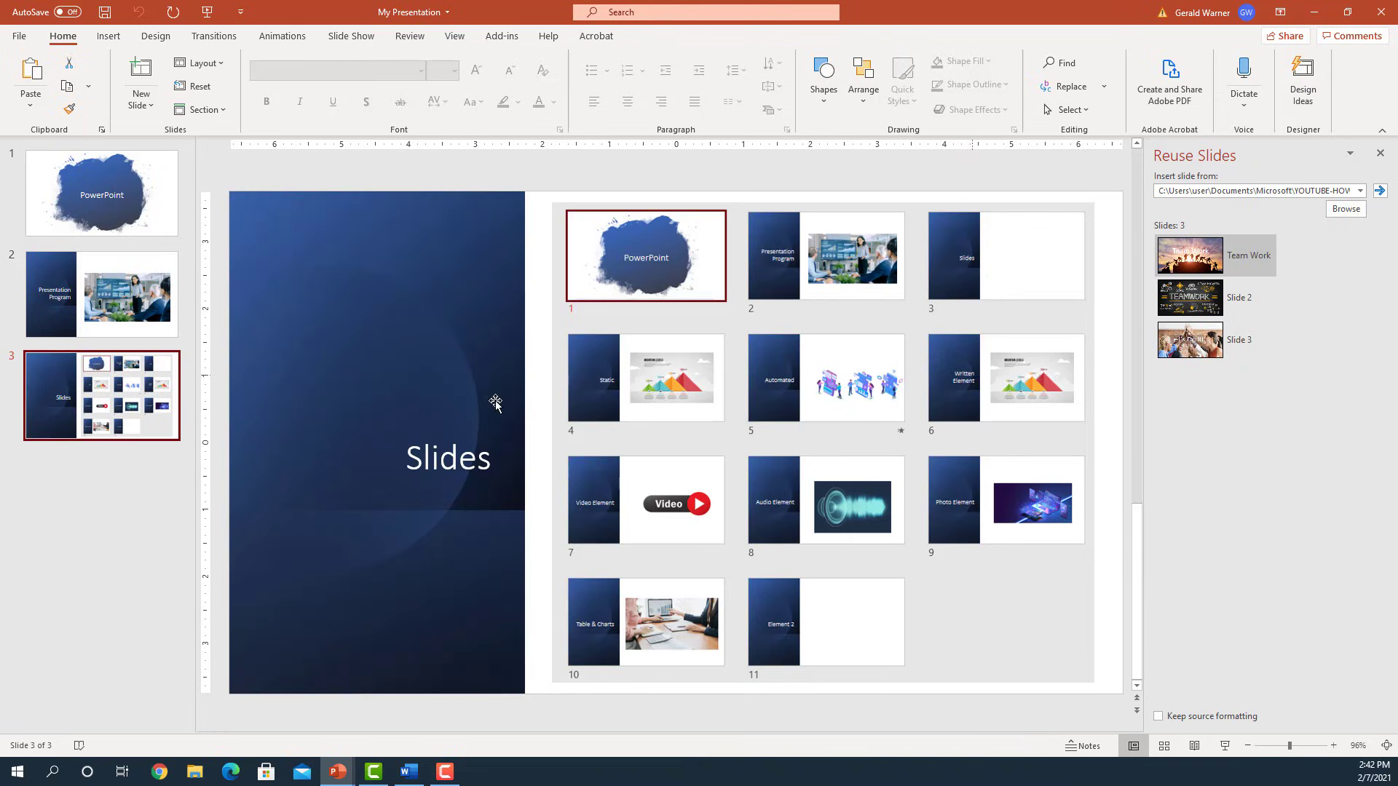
click(113, 419)
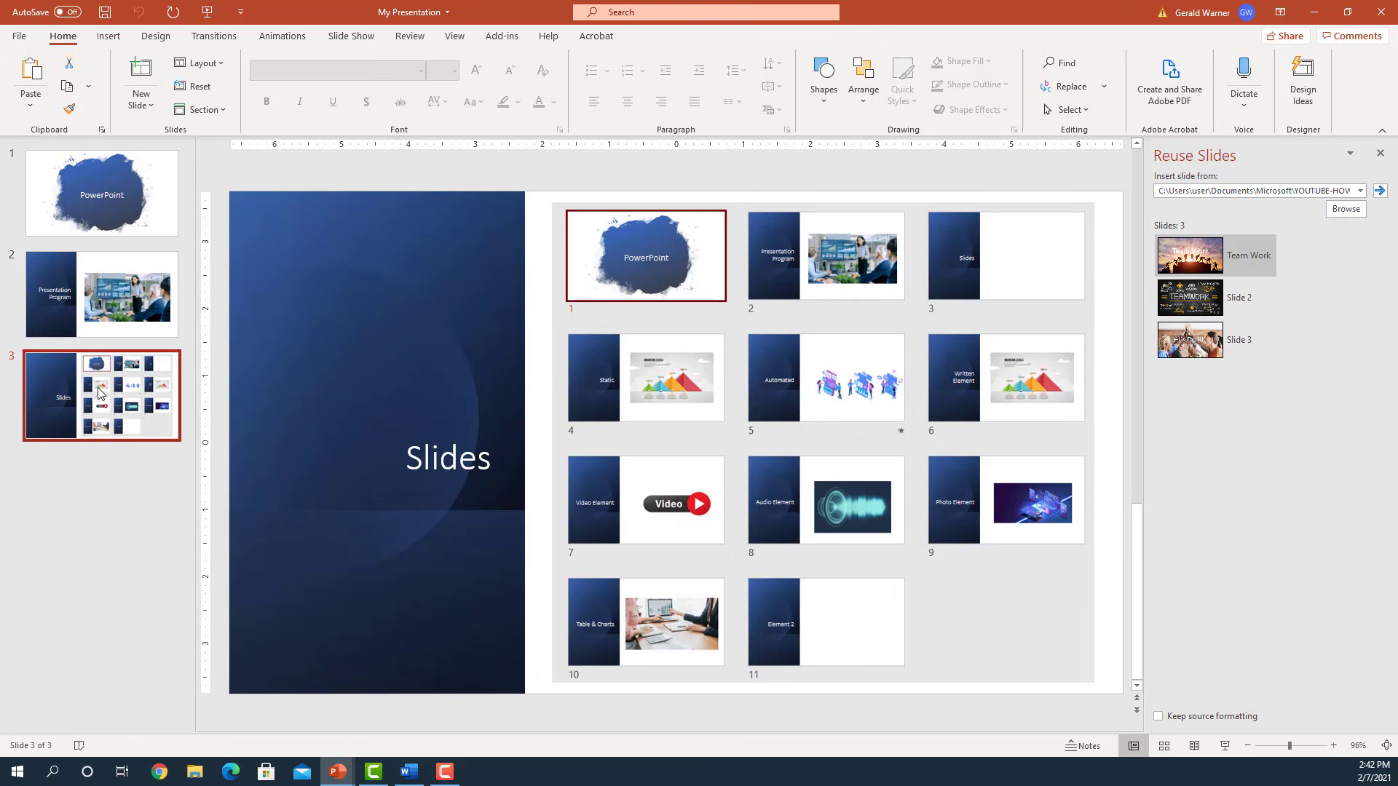
click(88, 513)
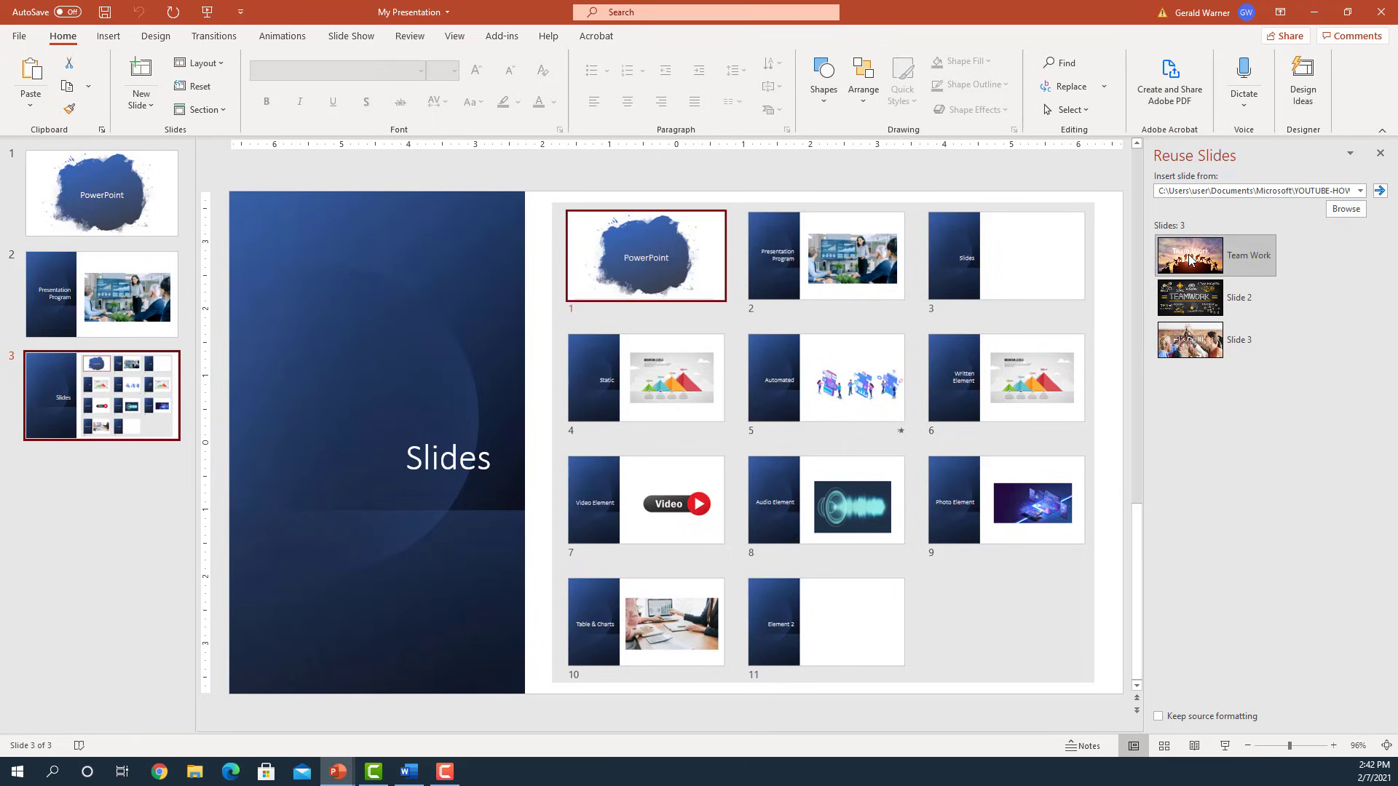
click(1214, 255)
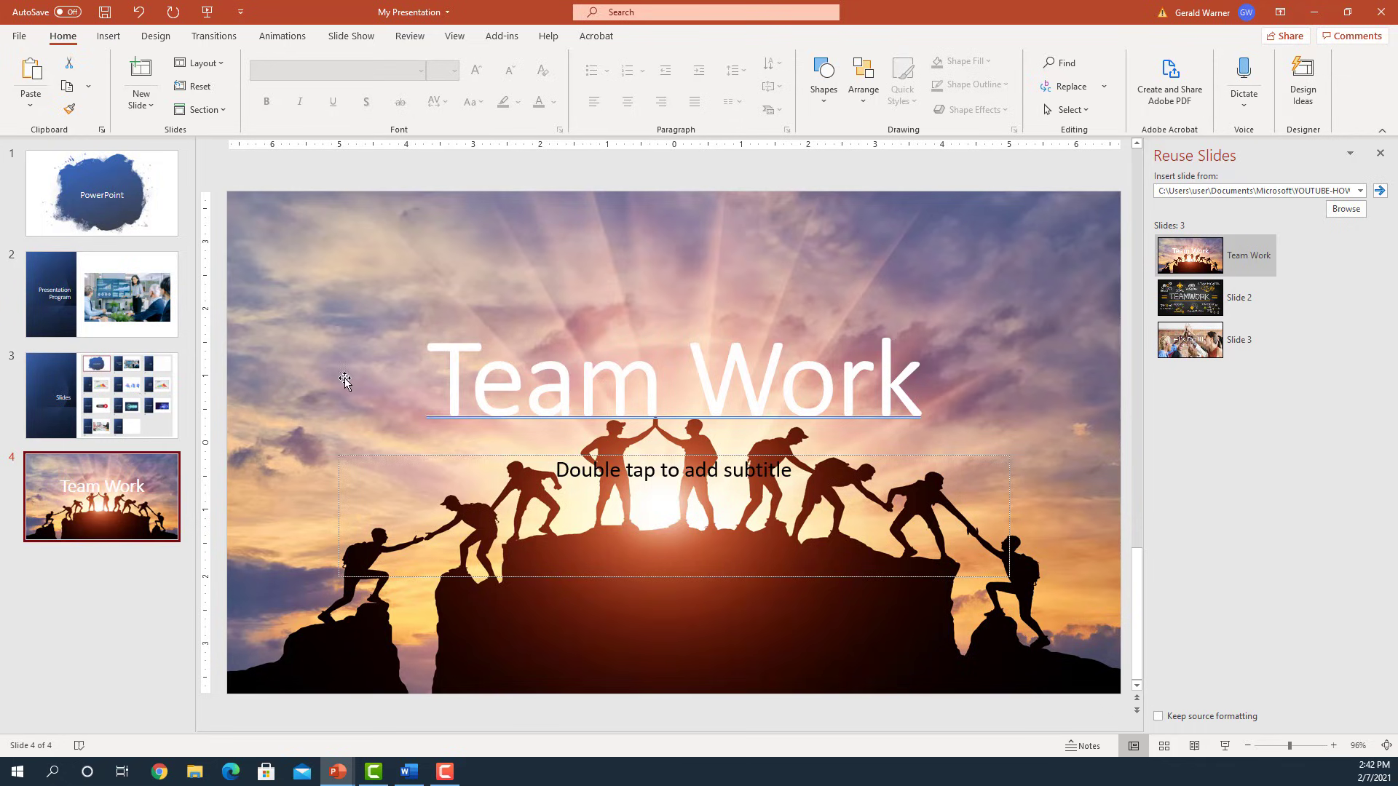
click(1192, 299)
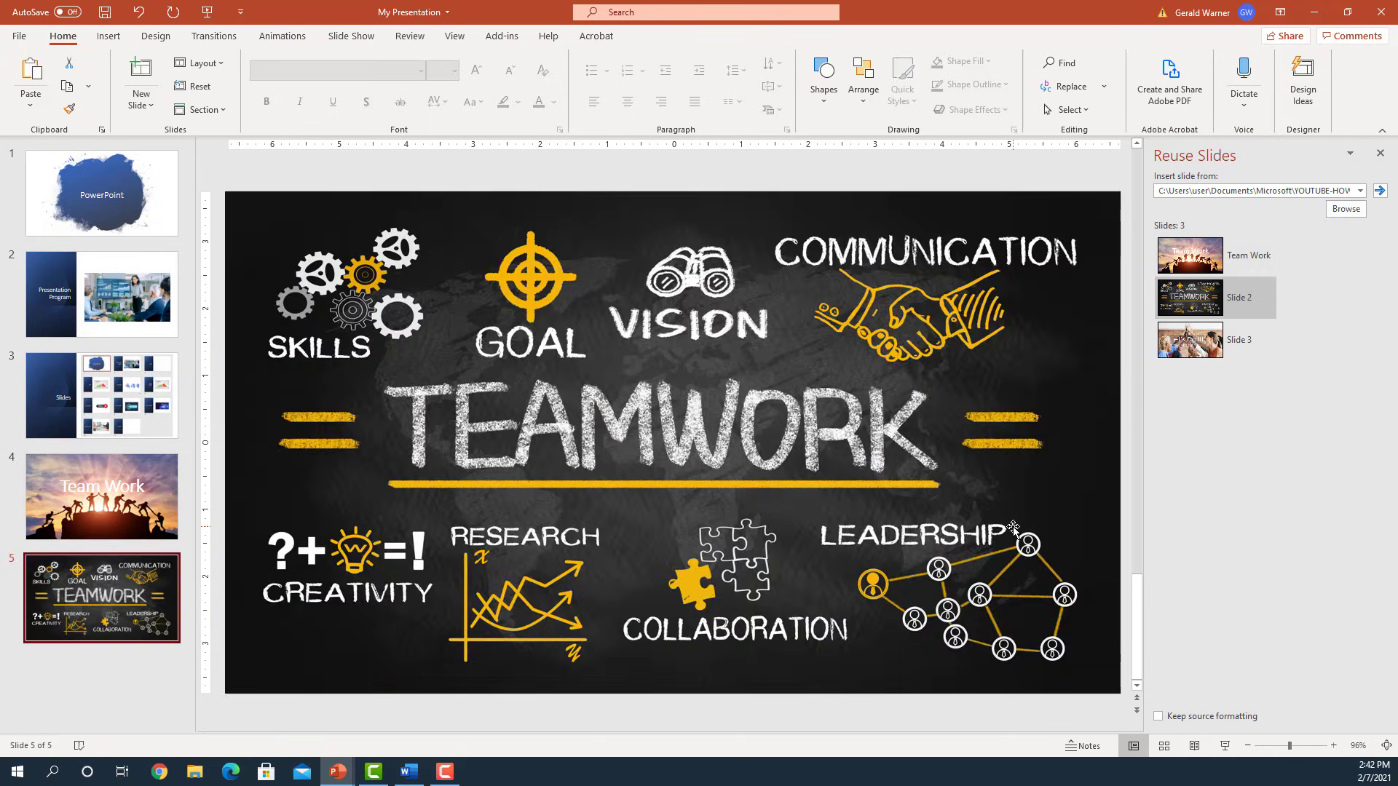
key(ctrl+z)
key(ctrl+z)
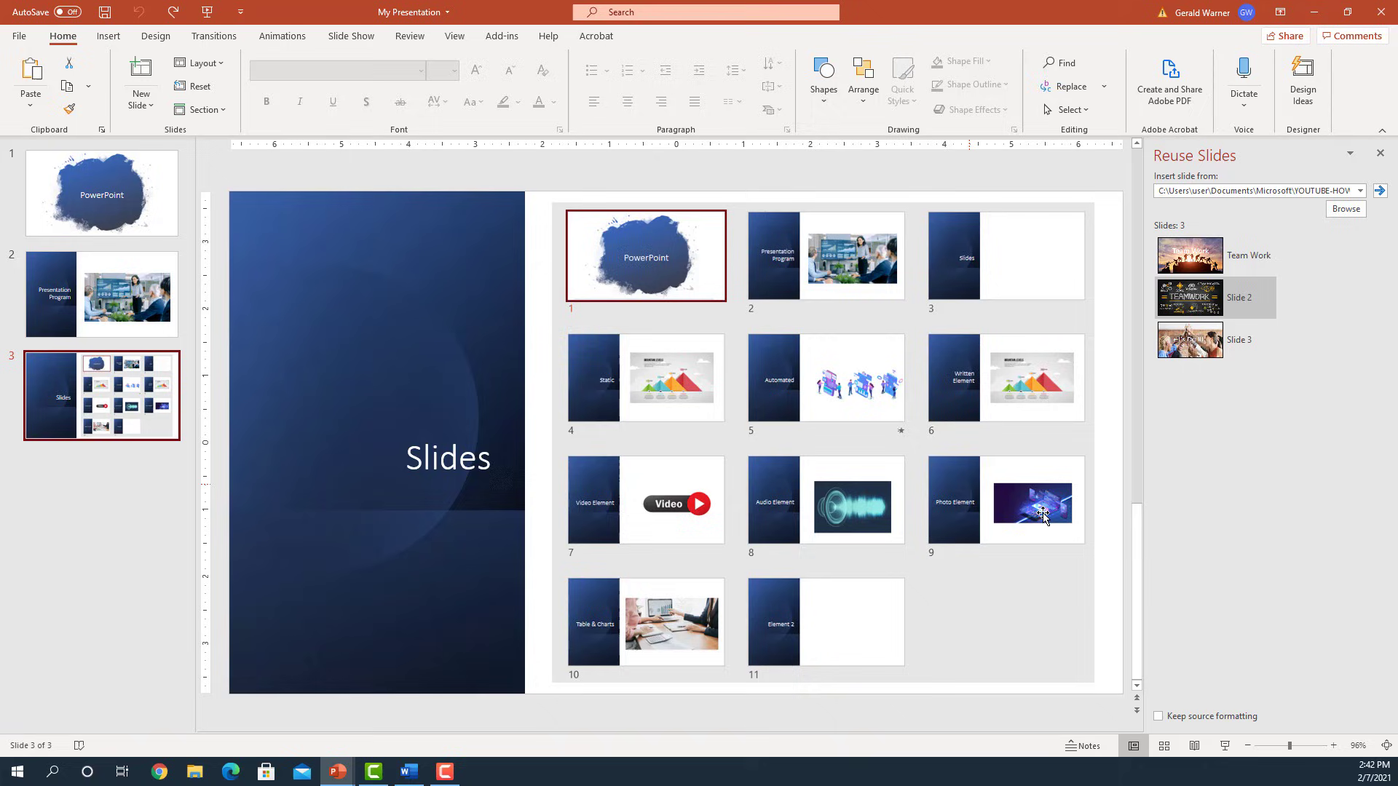
right_click(1187, 259)
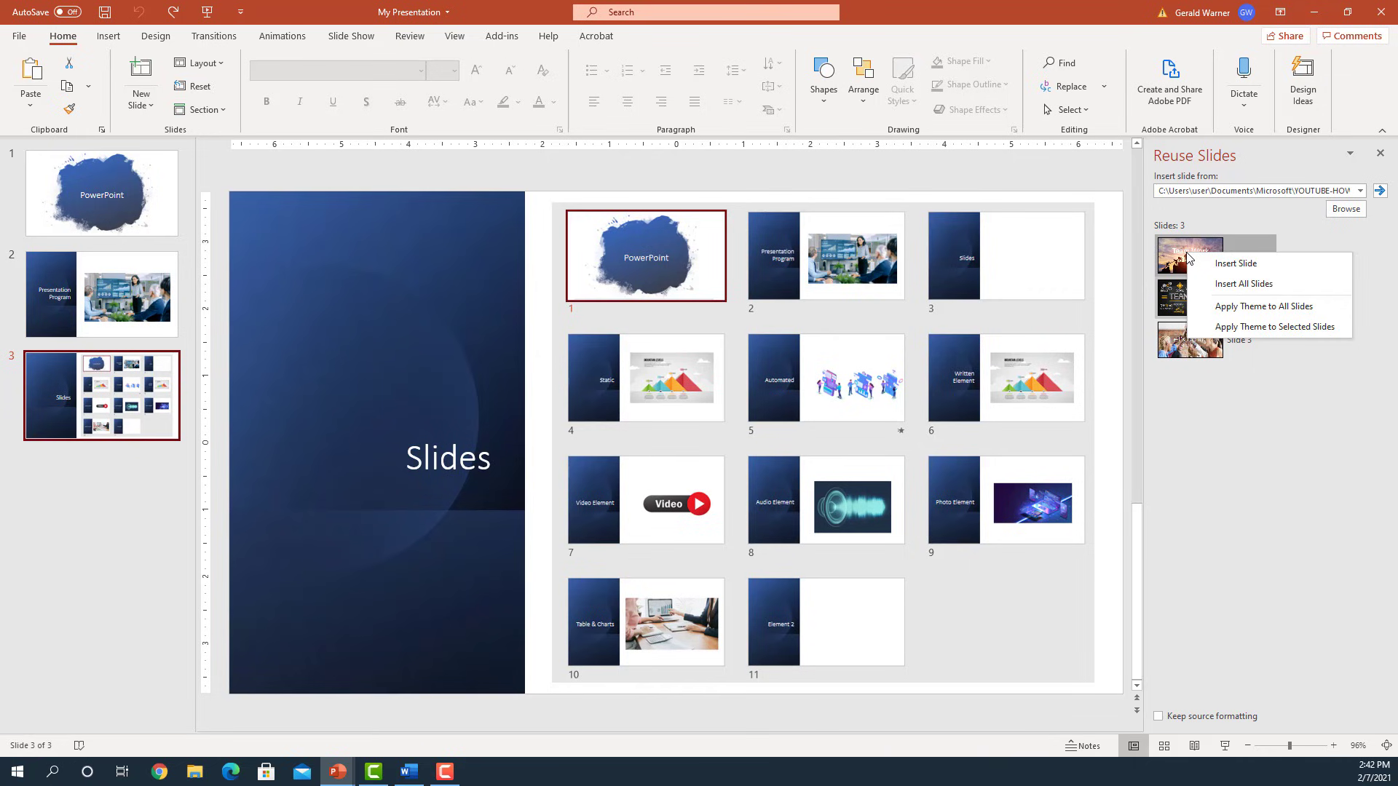
click(1230, 287)
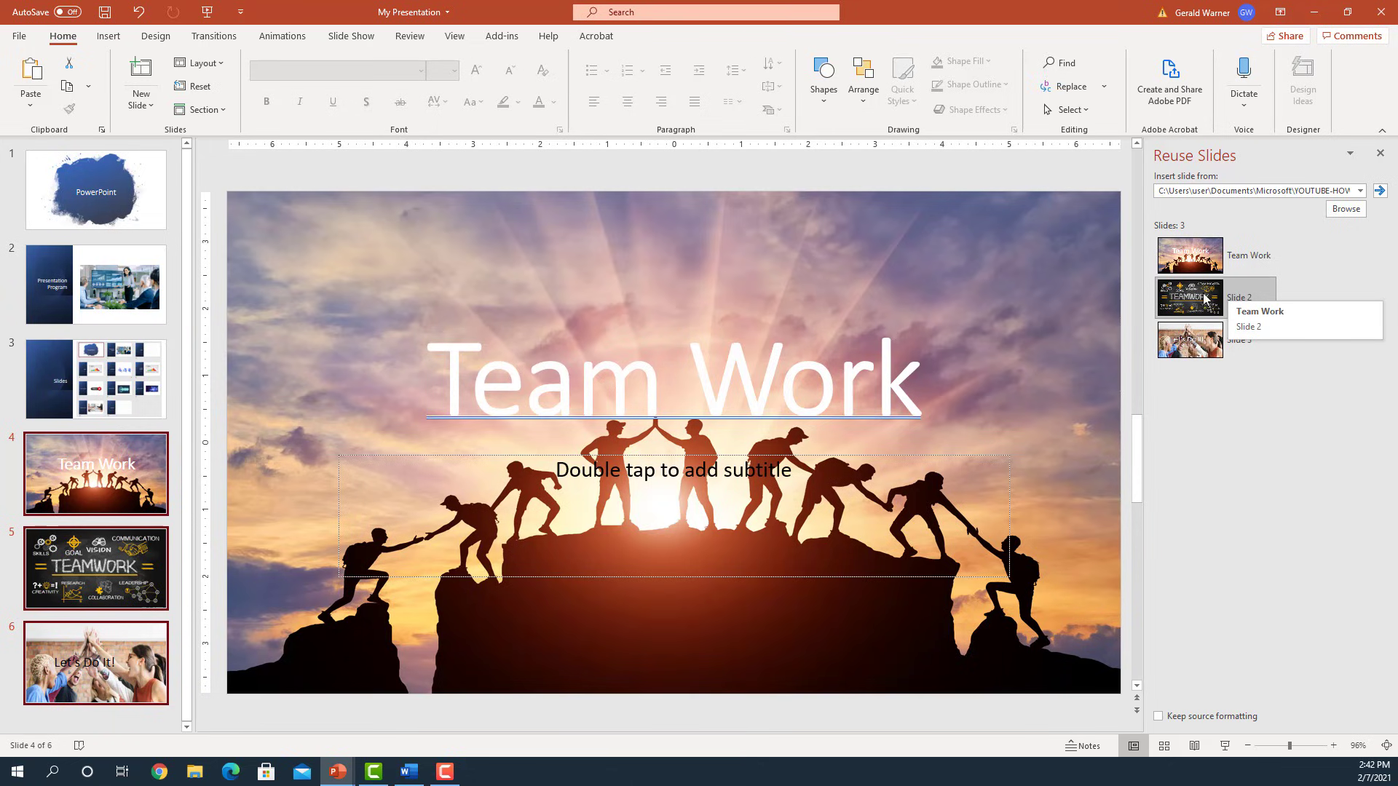
click(80, 668)
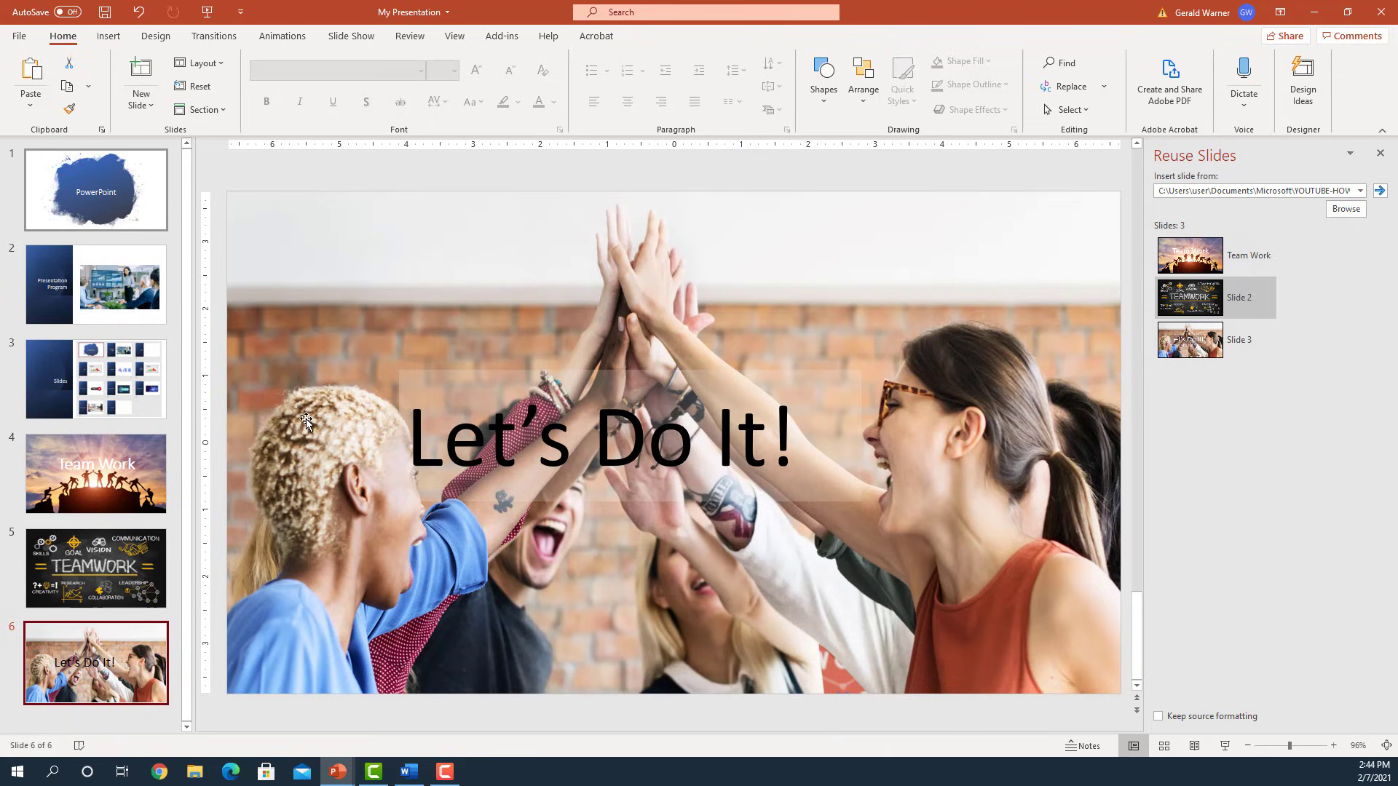
click(92, 492)
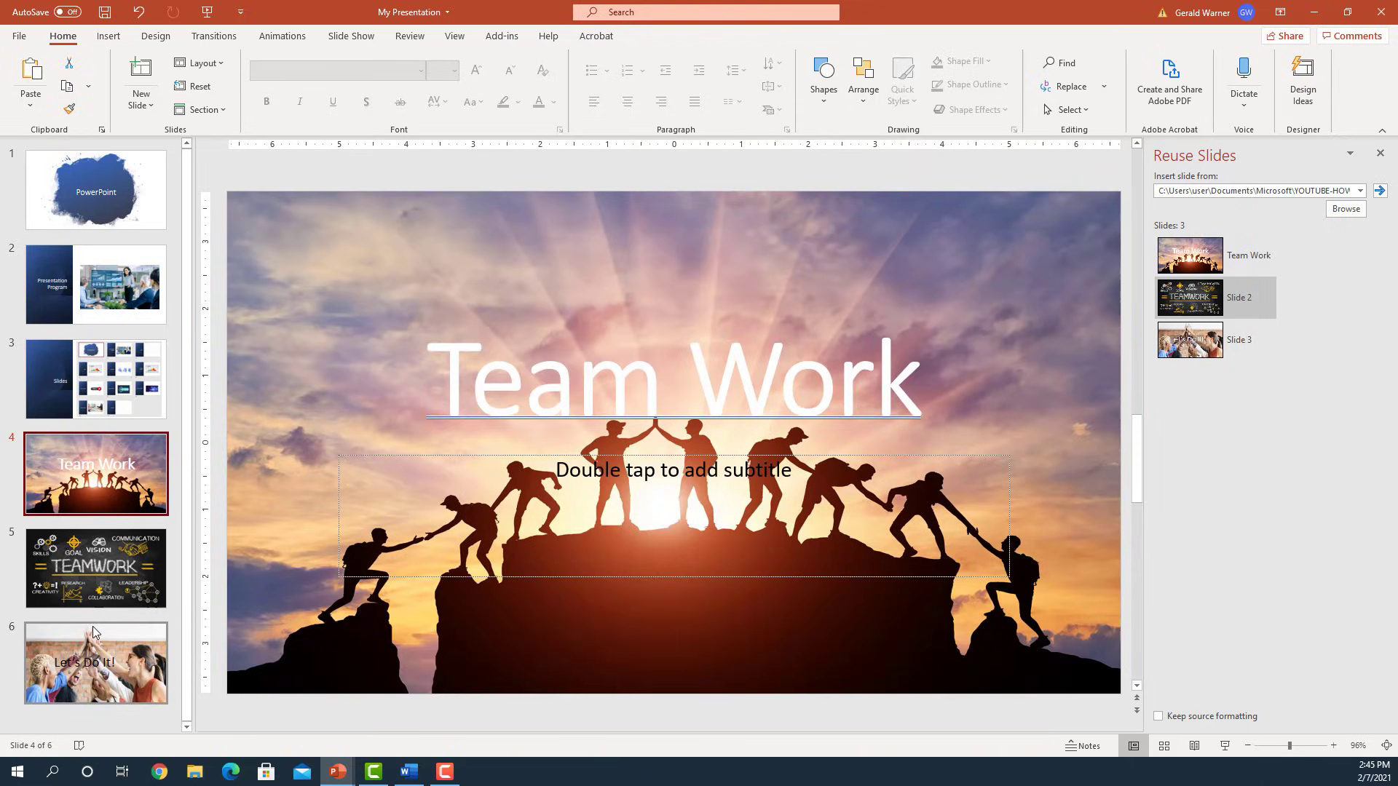
- Undo the earlier insert, then insert all three Team Work slides with Keep source formatting
key(ctrl+z)
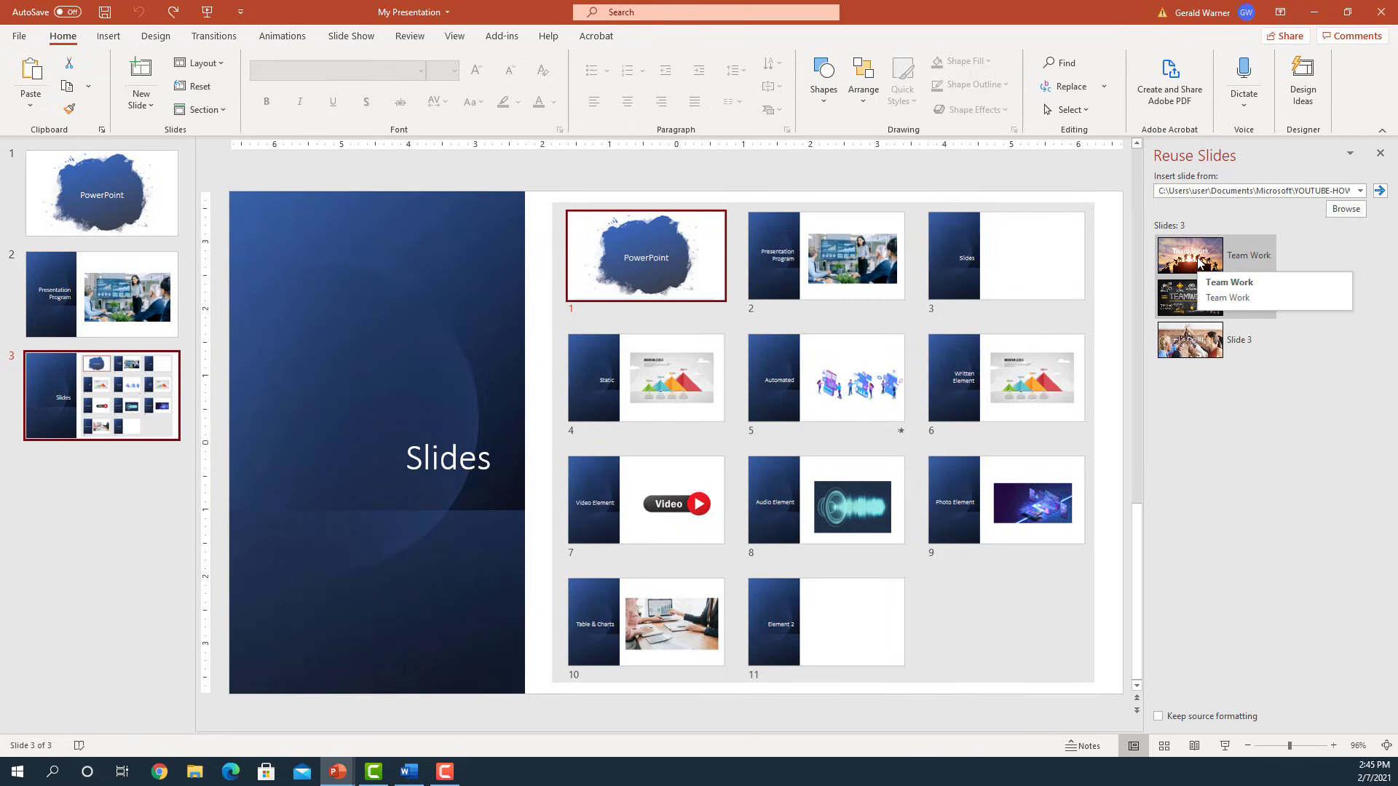
click(1159, 717)
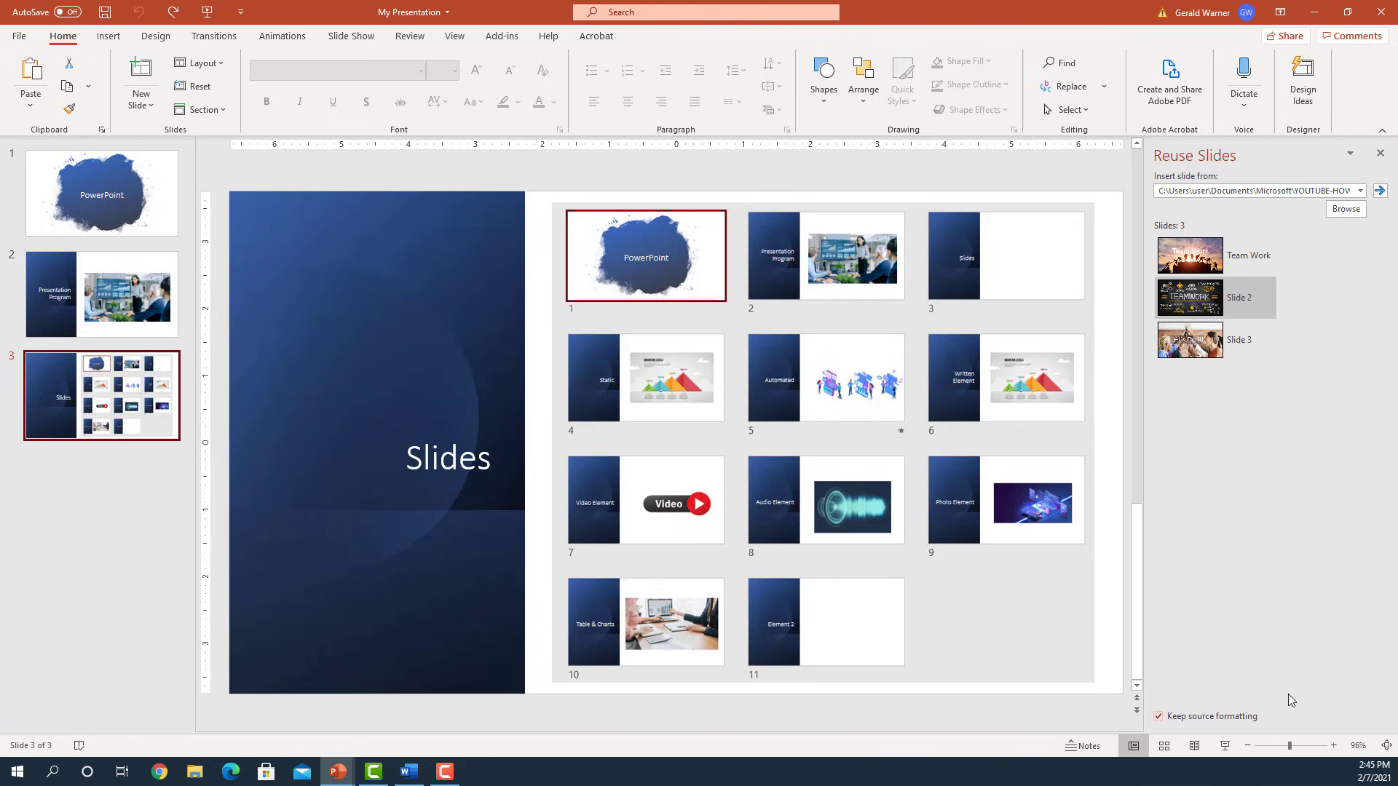
right_click(1215, 257)
click(1248, 281)
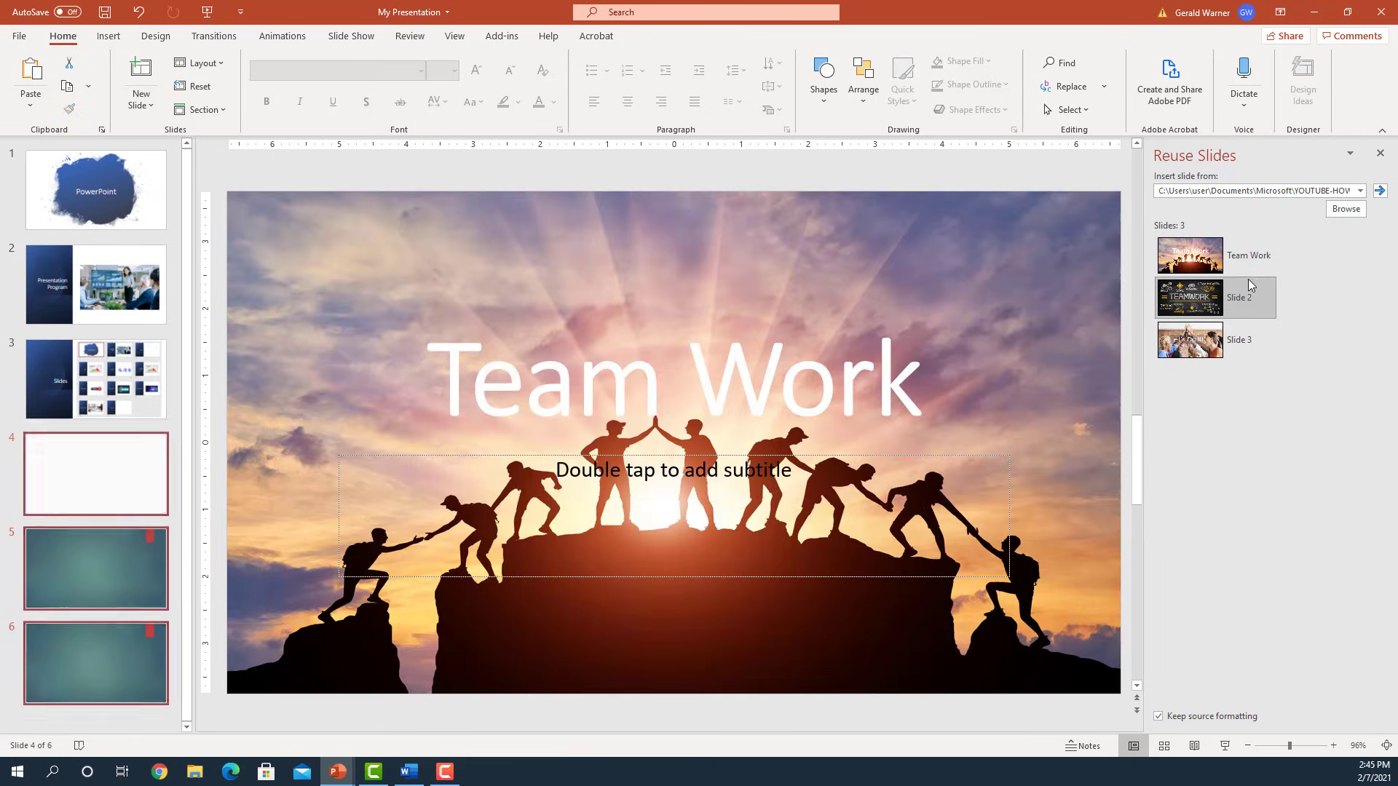
click(116, 666)
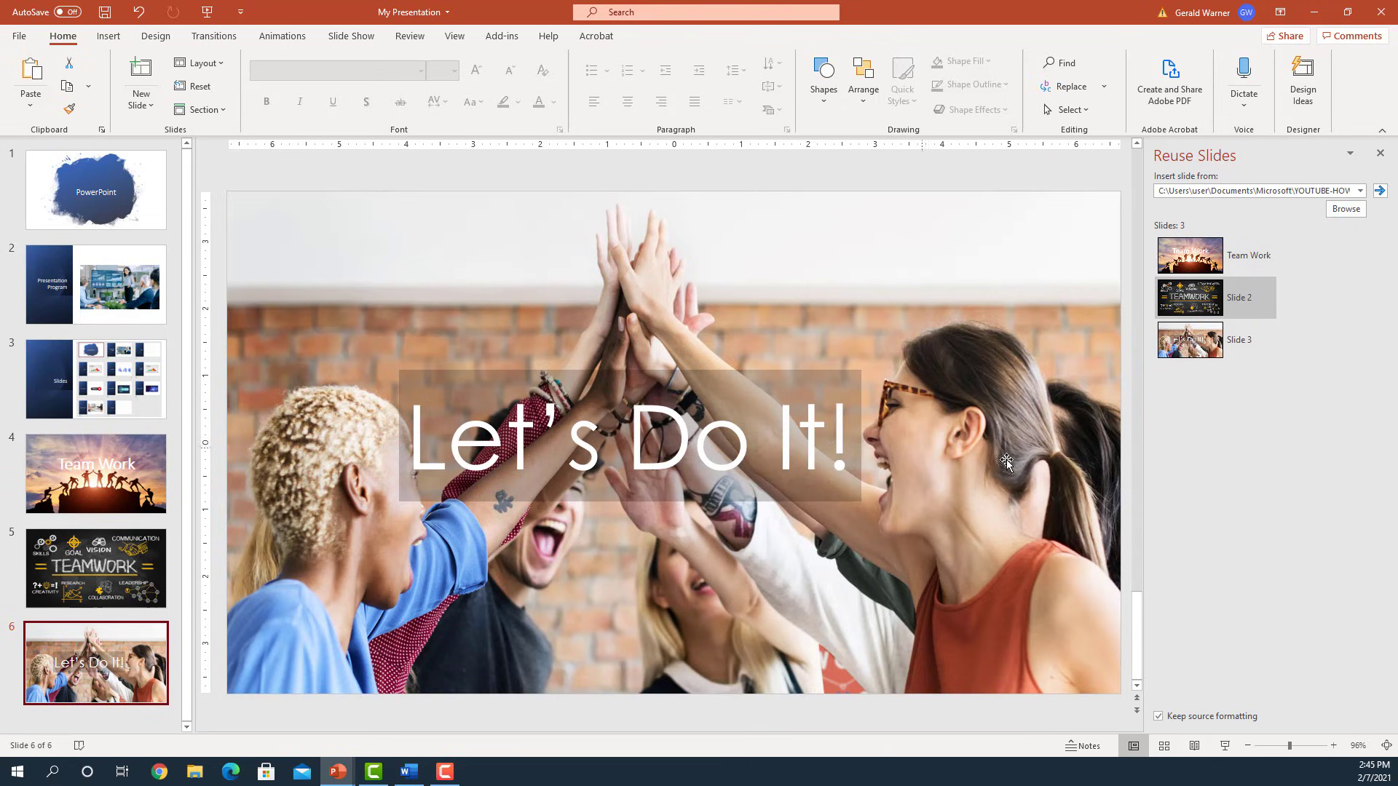
- Load Jim's Presentation and insert its EXPLORE and Coming Soon slides with source formatting
click(1358, 214)
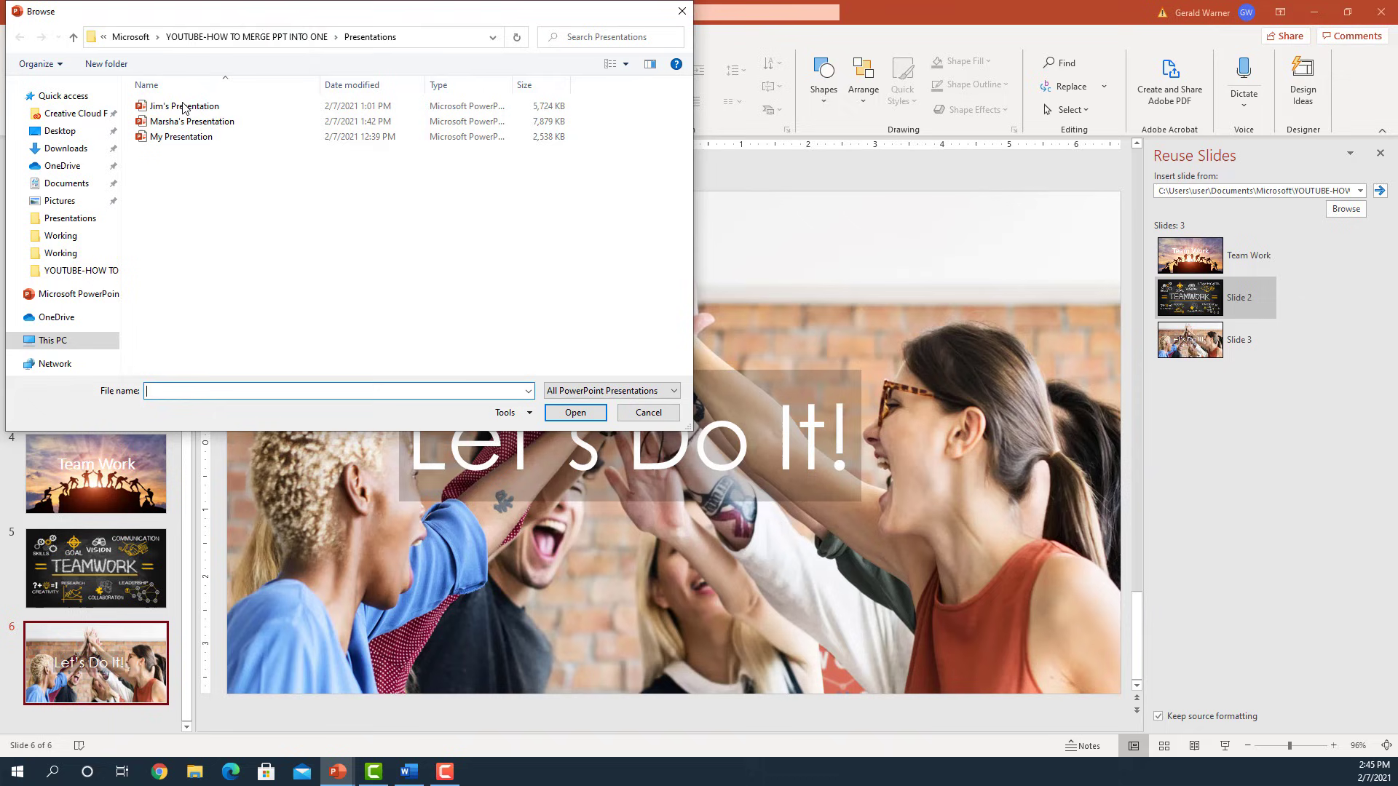
click(183, 106)
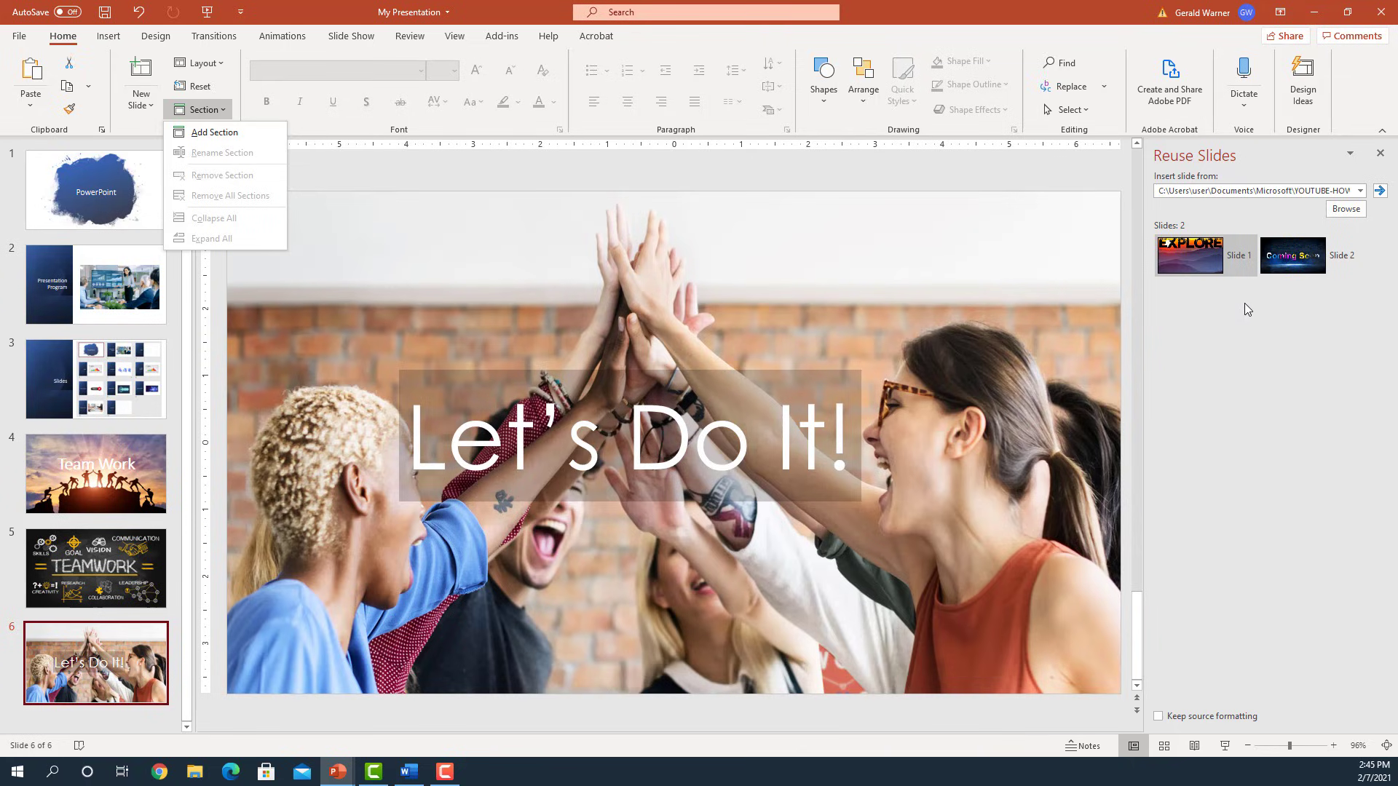
right_click(1192, 252)
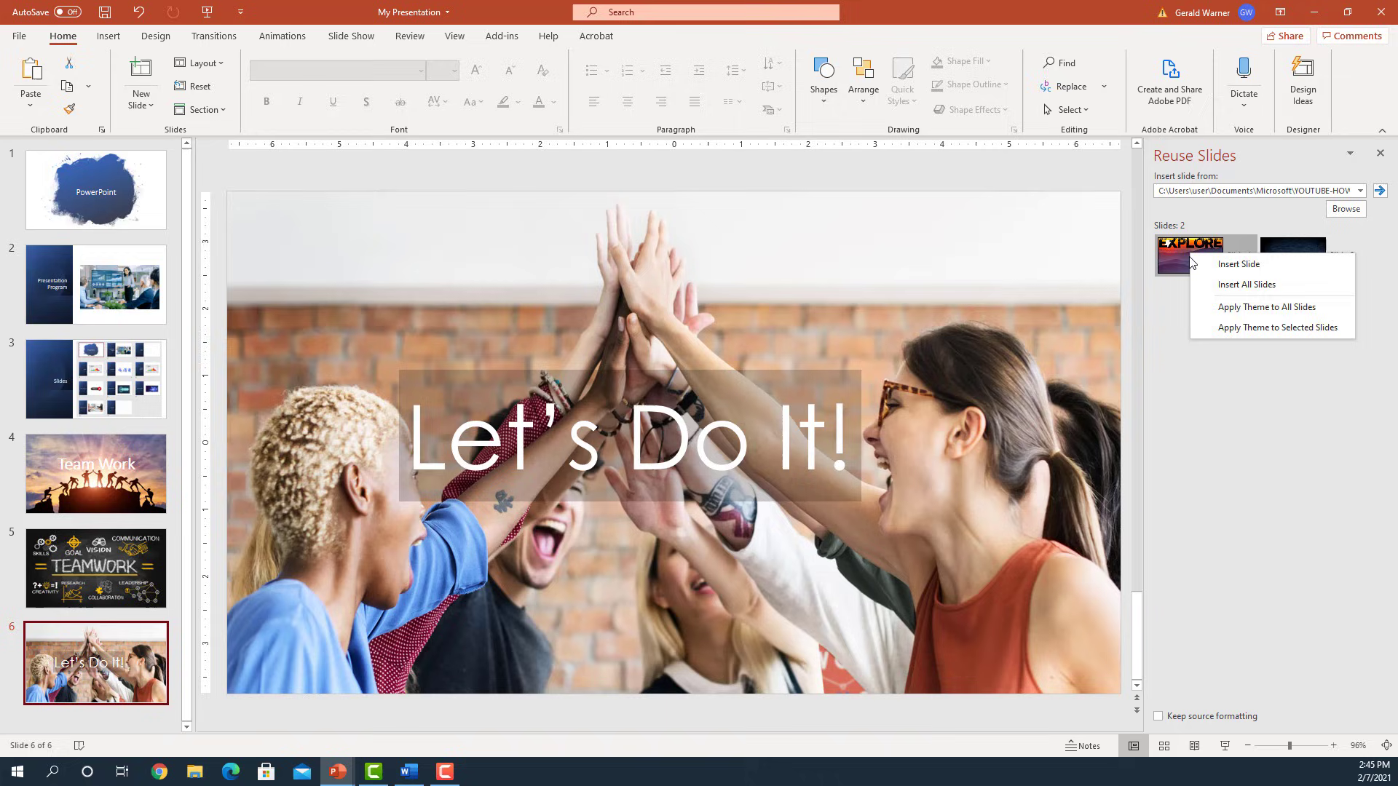
click(1266, 479)
click(1160, 717)
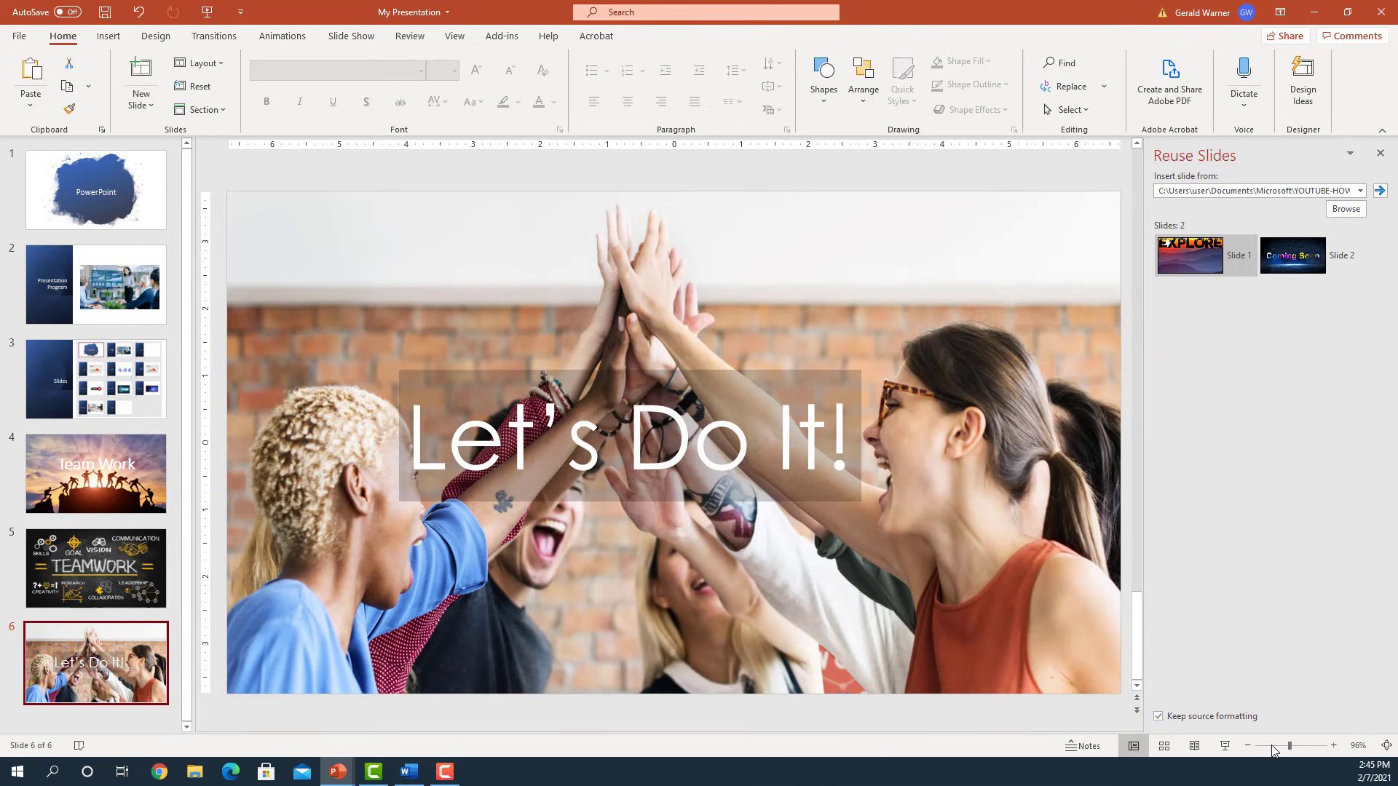
right_click(1188, 245)
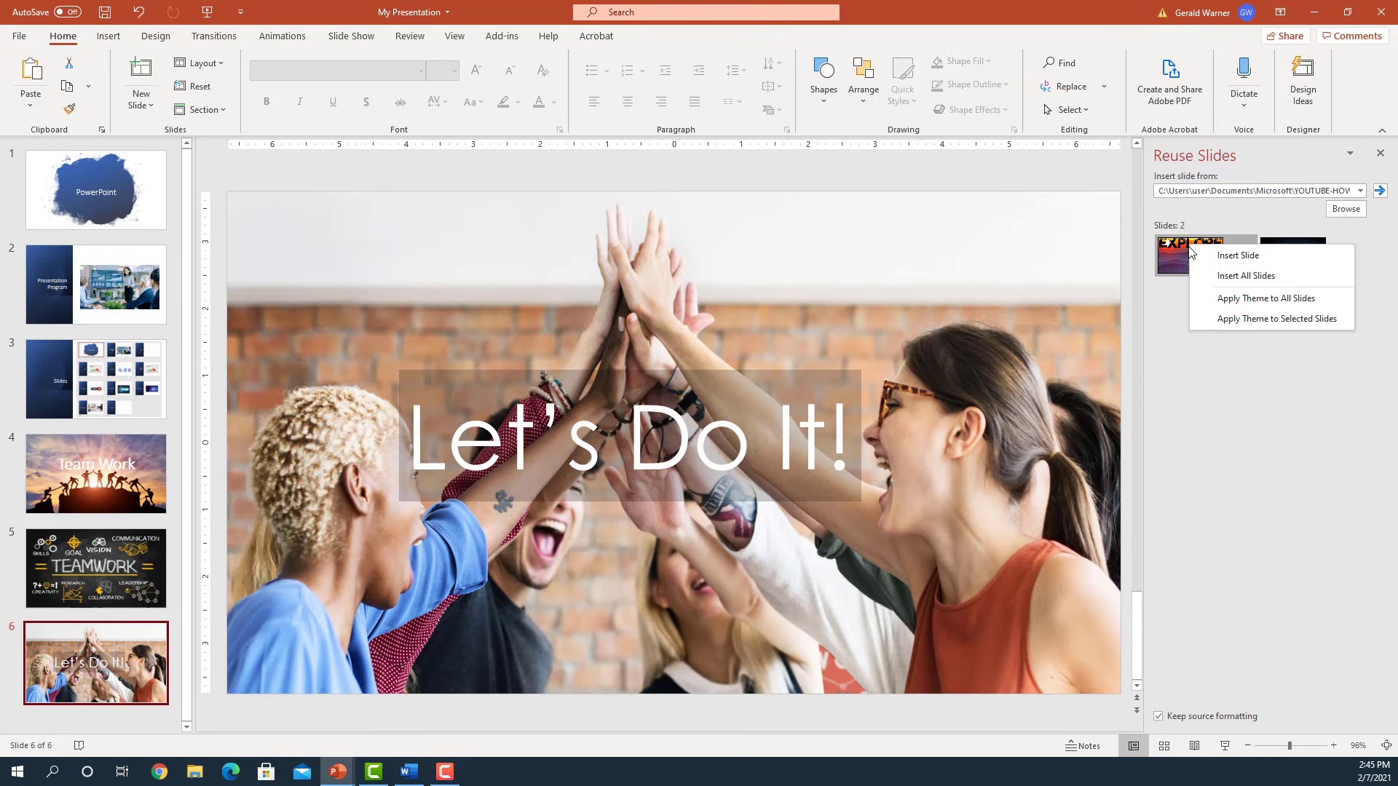
click(1245, 275)
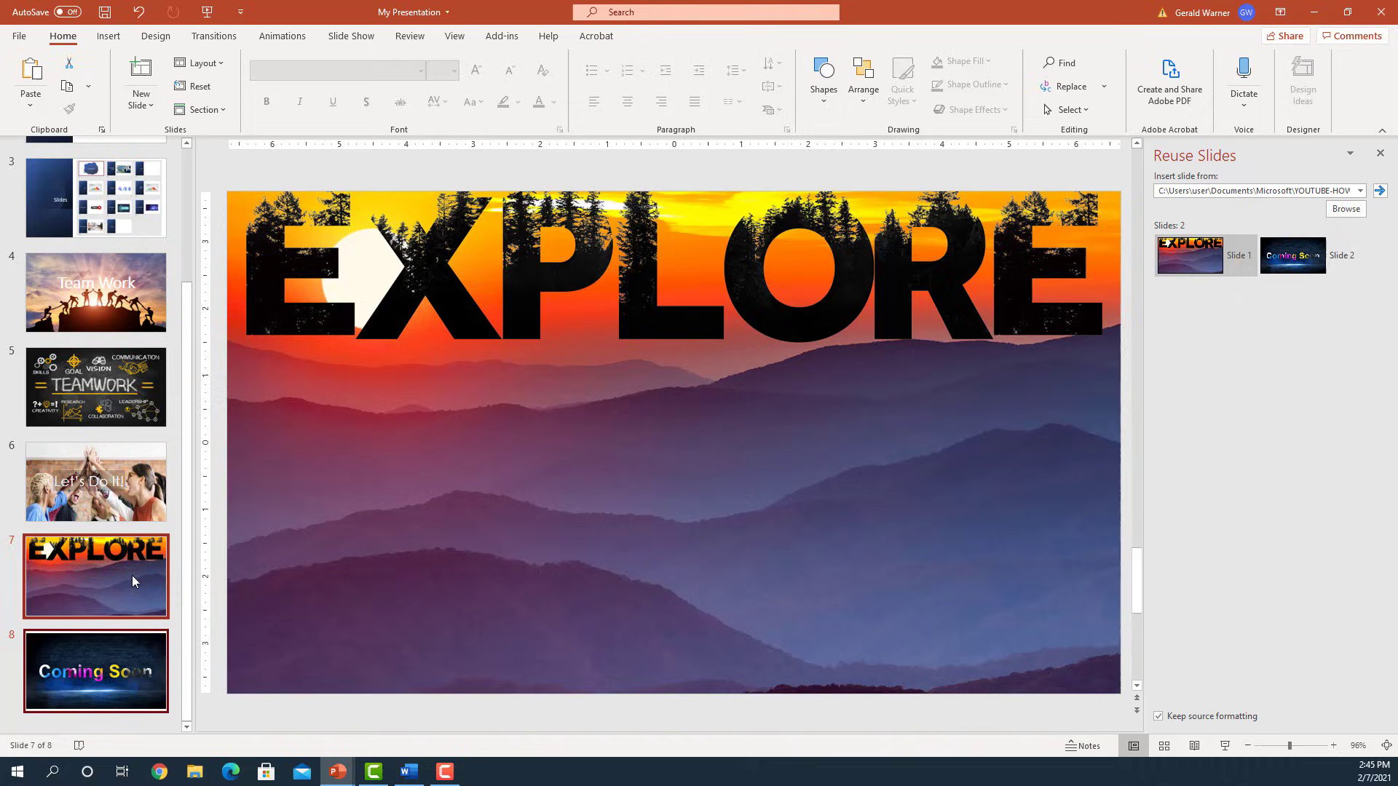
- Switch to Slide Sorter view to see the eight merged slides as thumbnails
click(1170, 744)
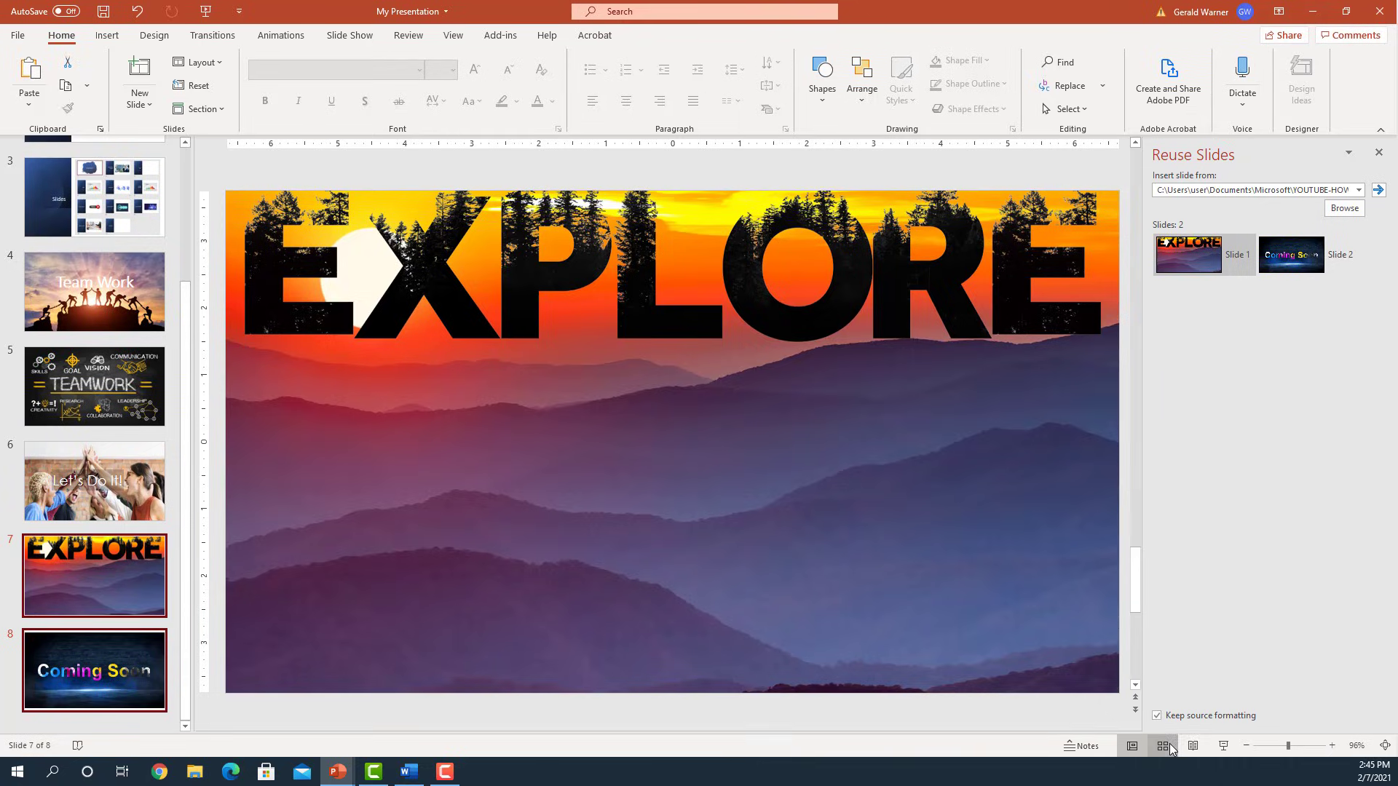